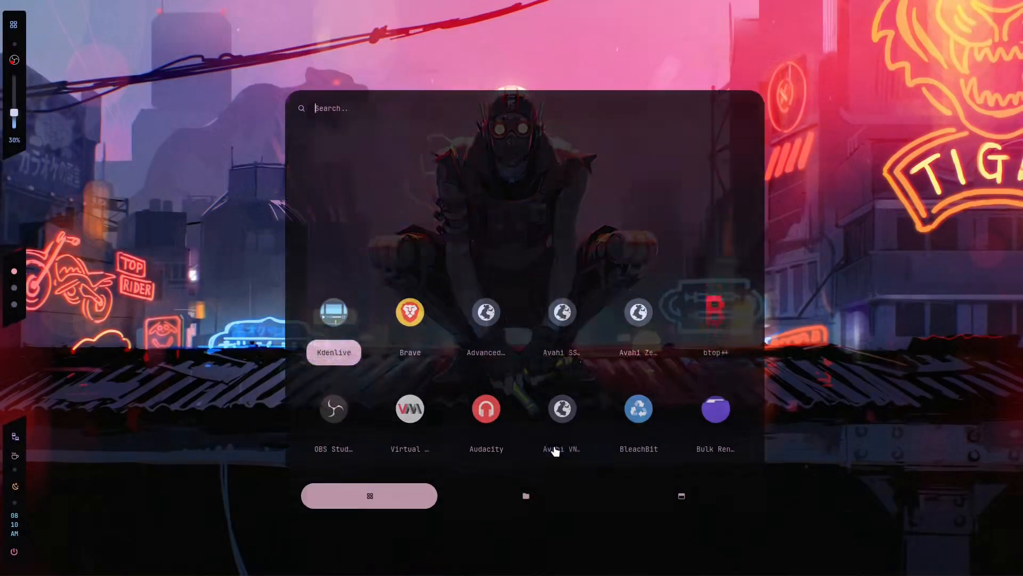
Browse launcher apps, start Disks, then choose a power action so the Are you Sure? prompt appears
key(Left)
key(Left)
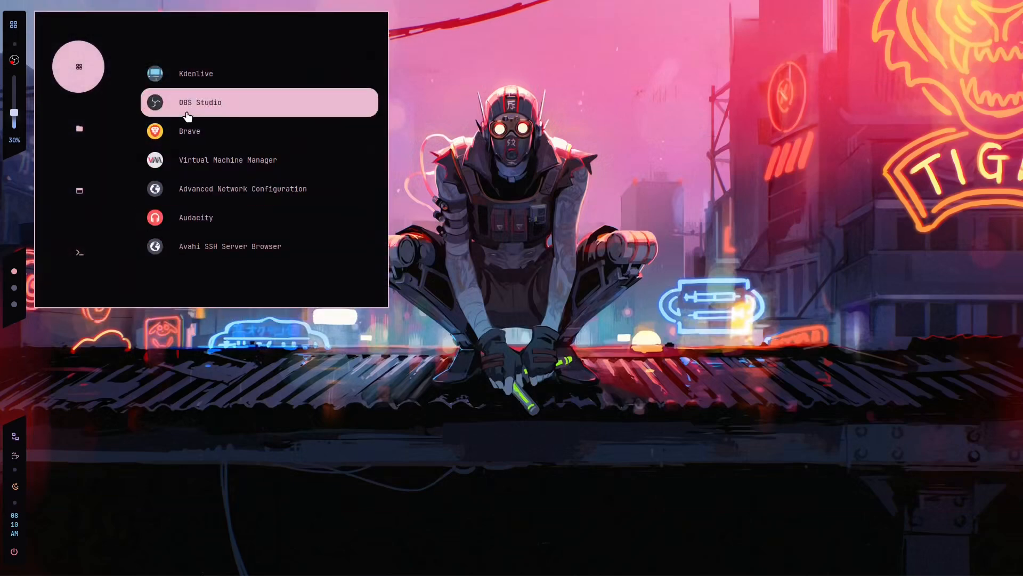
scroll(192, 240, down, 3)
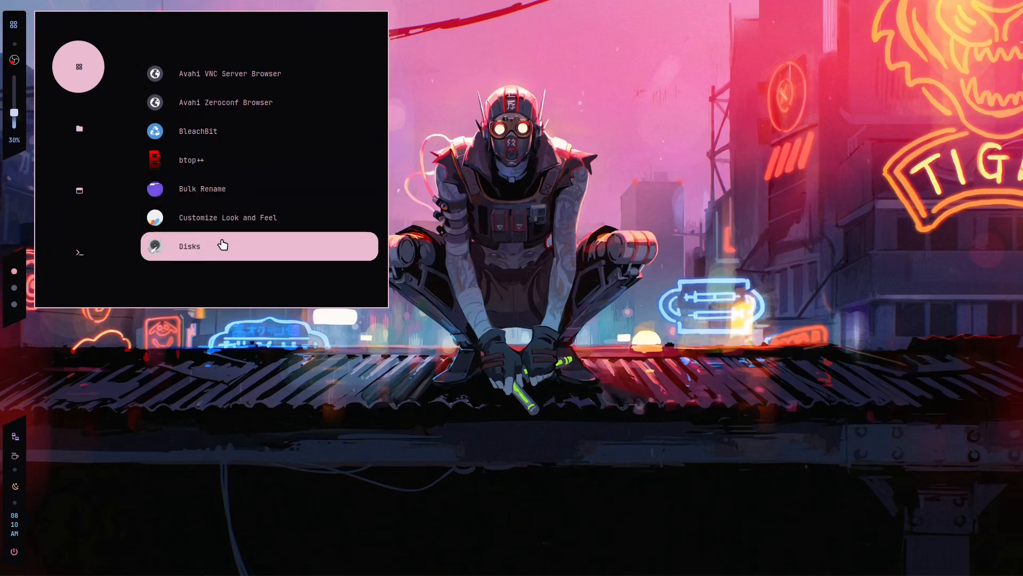
click(278, 248)
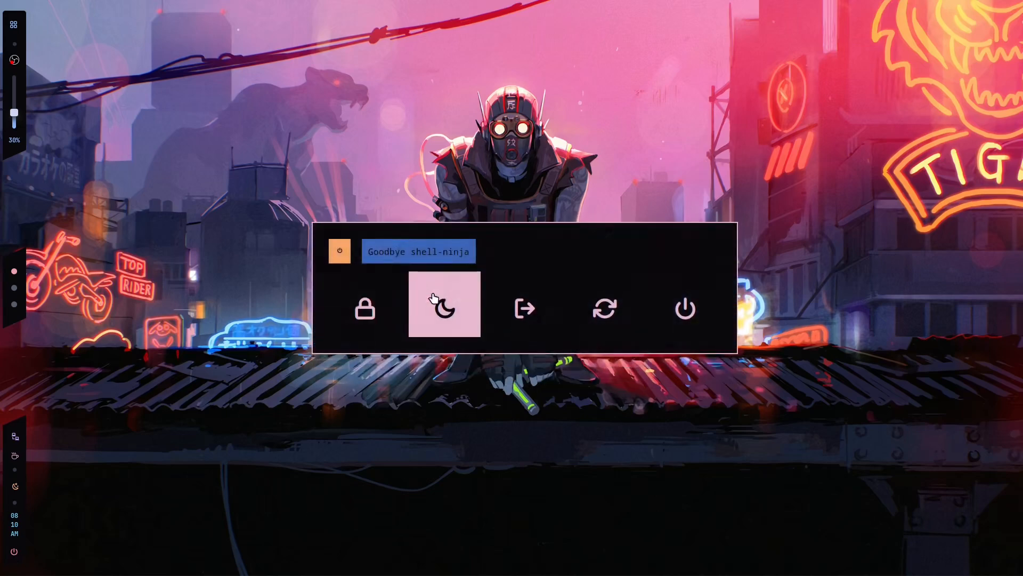
click(365, 308)
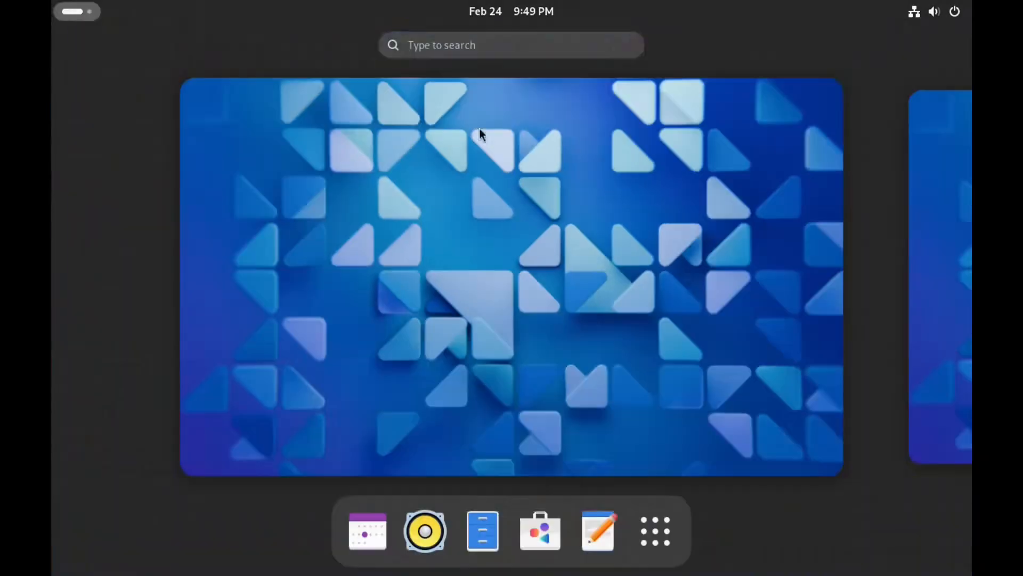
text(fire)
Launch Firefox and open the shell-ninja hyprconf-install repository on GitHub
key(Return)
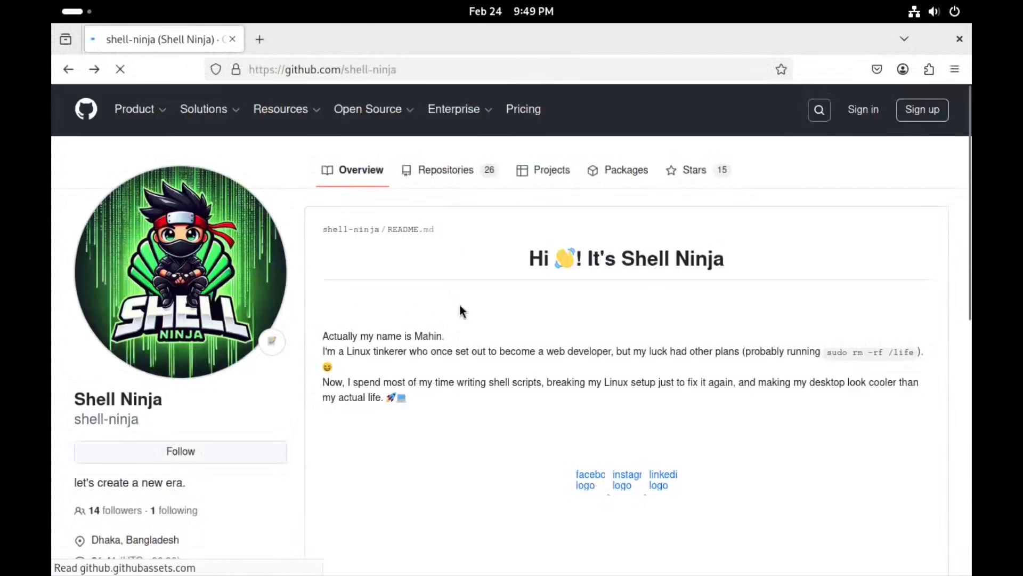
scroll(459, 303, down, 10)
scroll(460, 302, up, 4)
scroll(553, 369, up, 2)
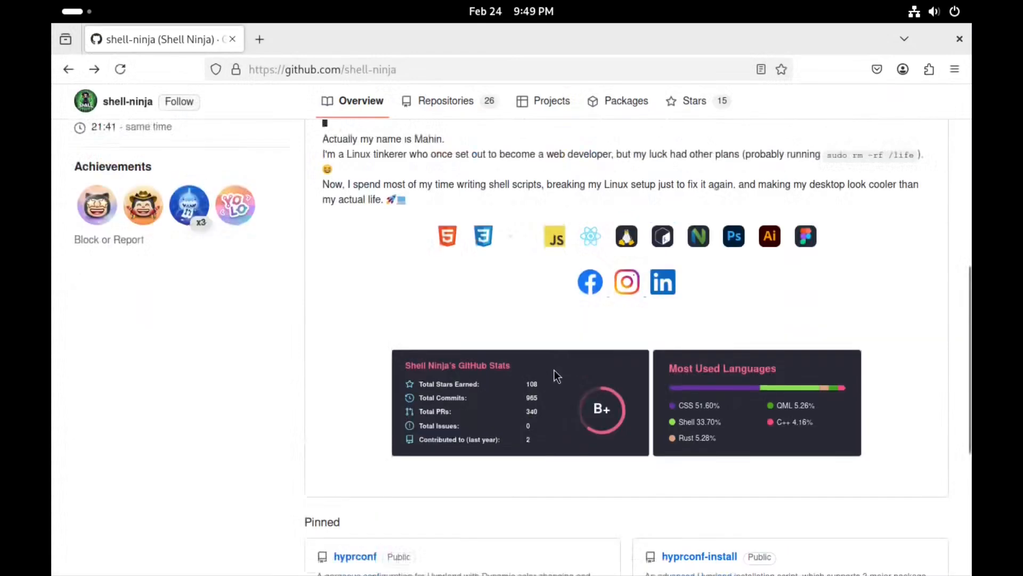
scroll(554, 370, down, 10)
scroll(554, 370, up, 3)
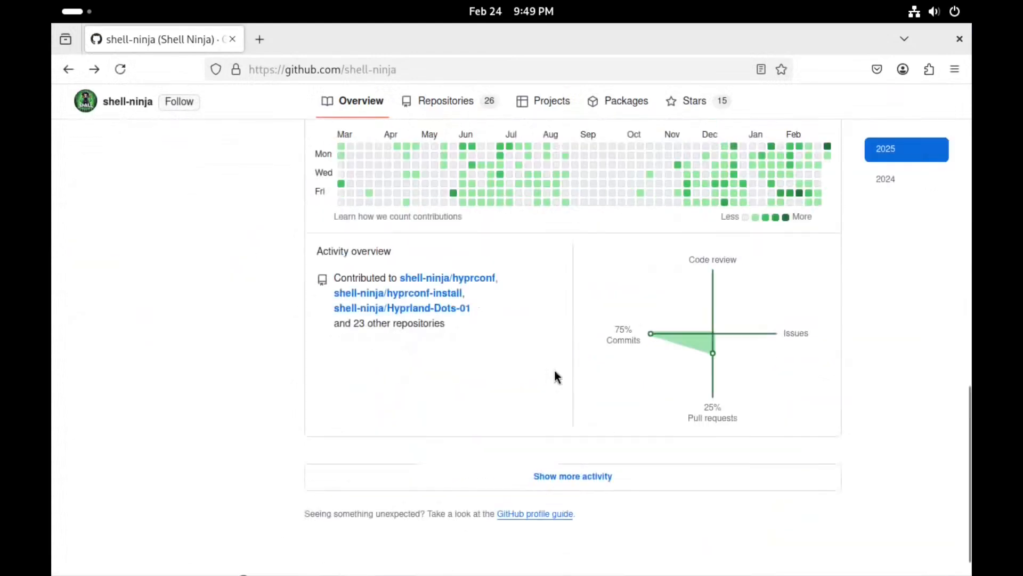
scroll(554, 368, up, 3)
scroll(555, 369, up, 3)
scroll(714, 320, up, 2)
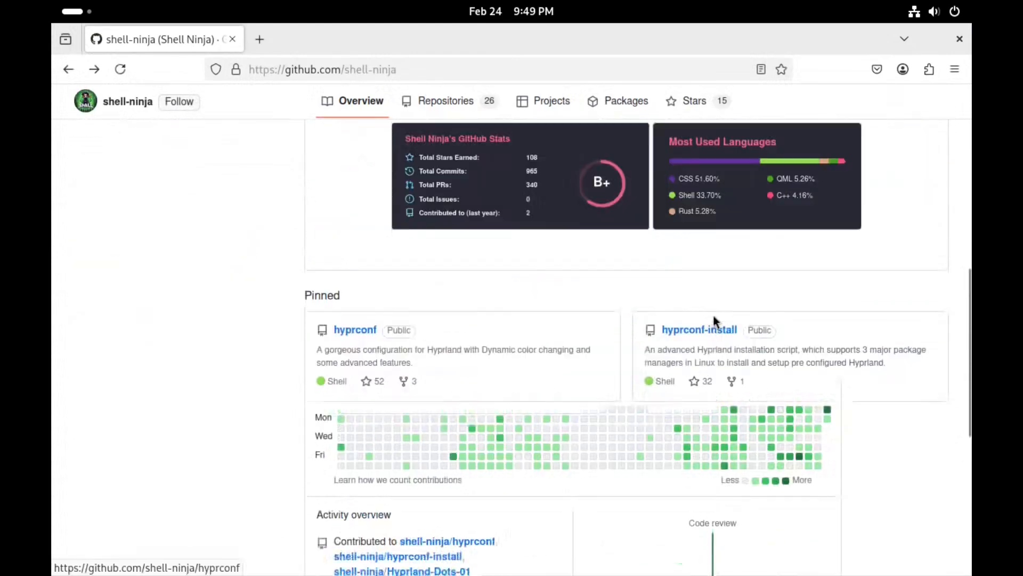
scroll(714, 320, down, 2)
click(700, 166)
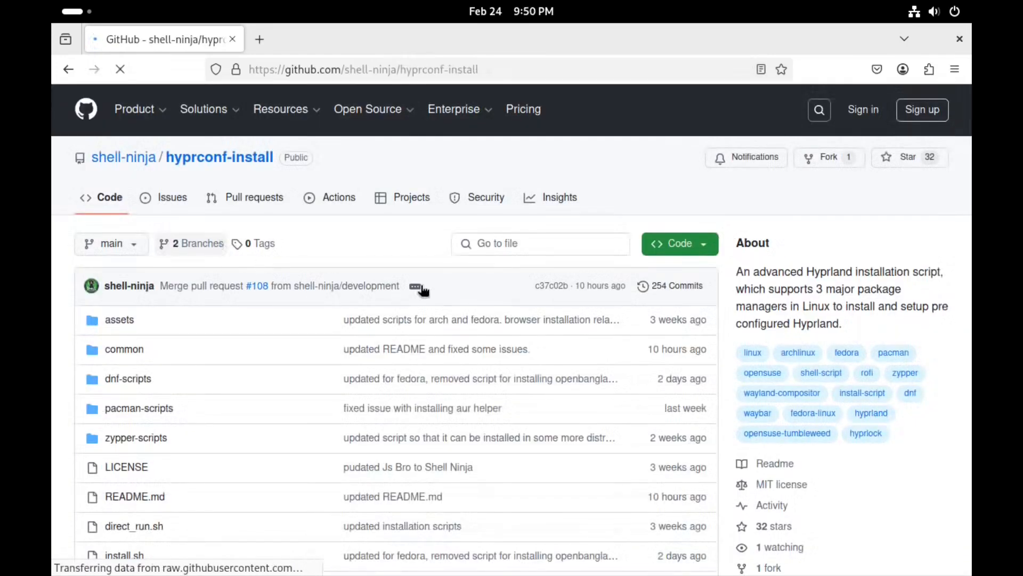
scroll(400, 288, down, 4)
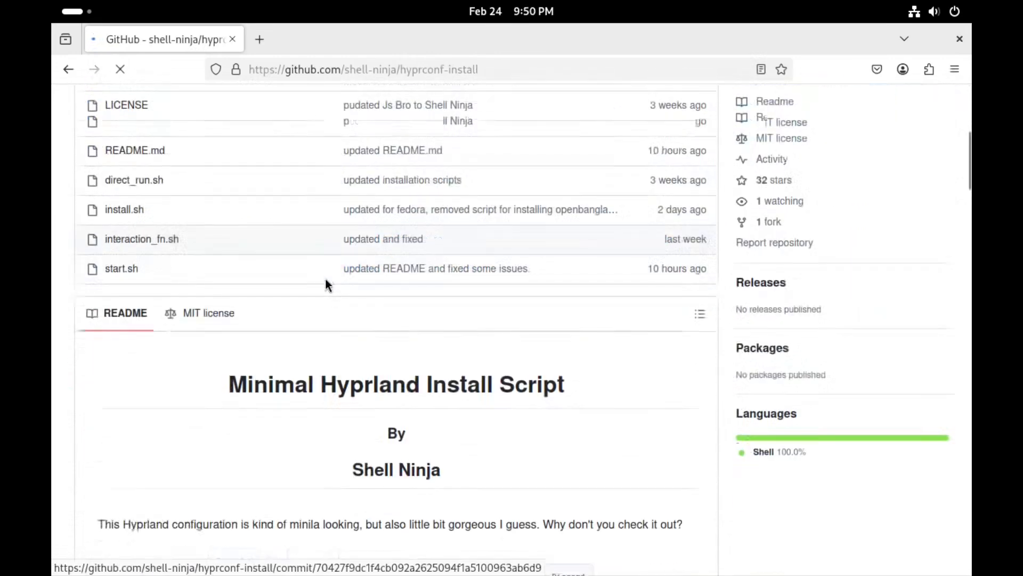
scroll(326, 276, down, 4)
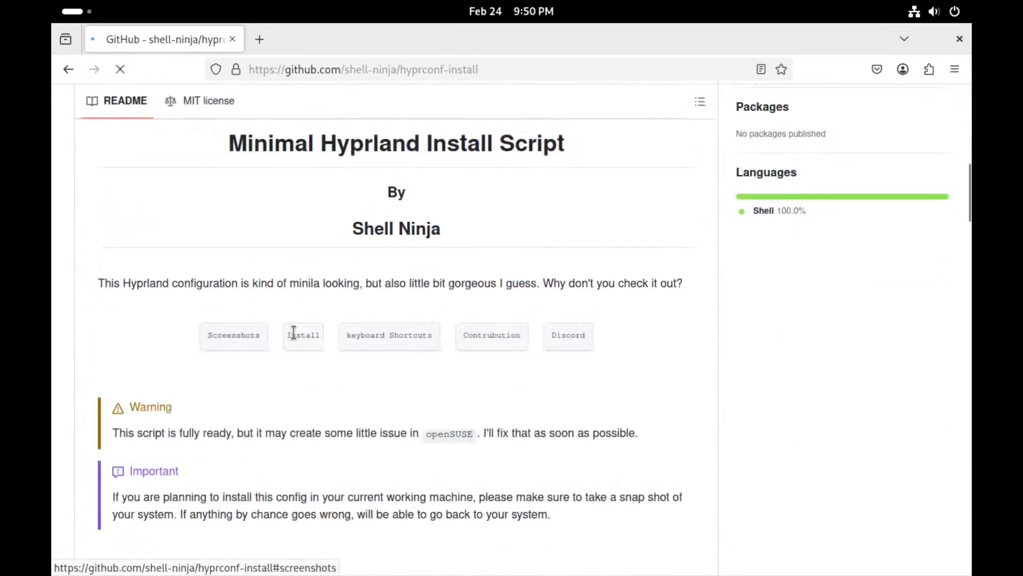
Copy the README's direct installation bash command from hyprconf-install to the clipboard
click(300, 348)
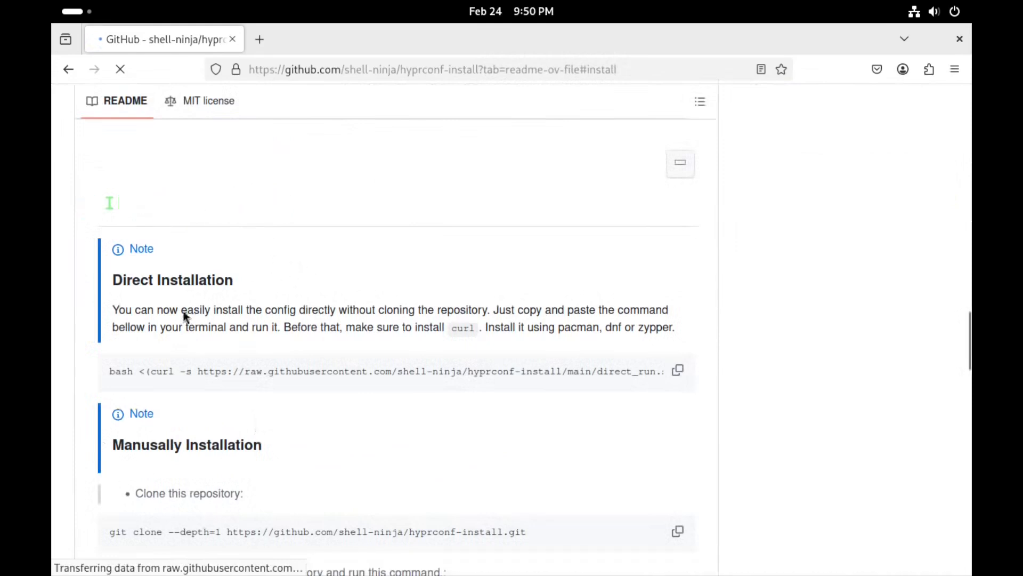
drag(232, 280, 120, 280)
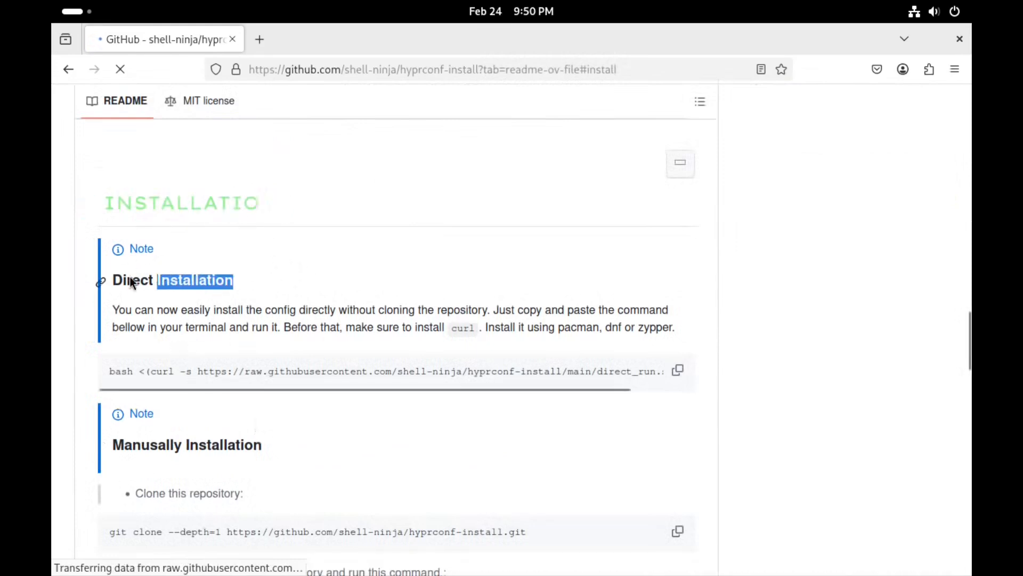
click(276, 398)
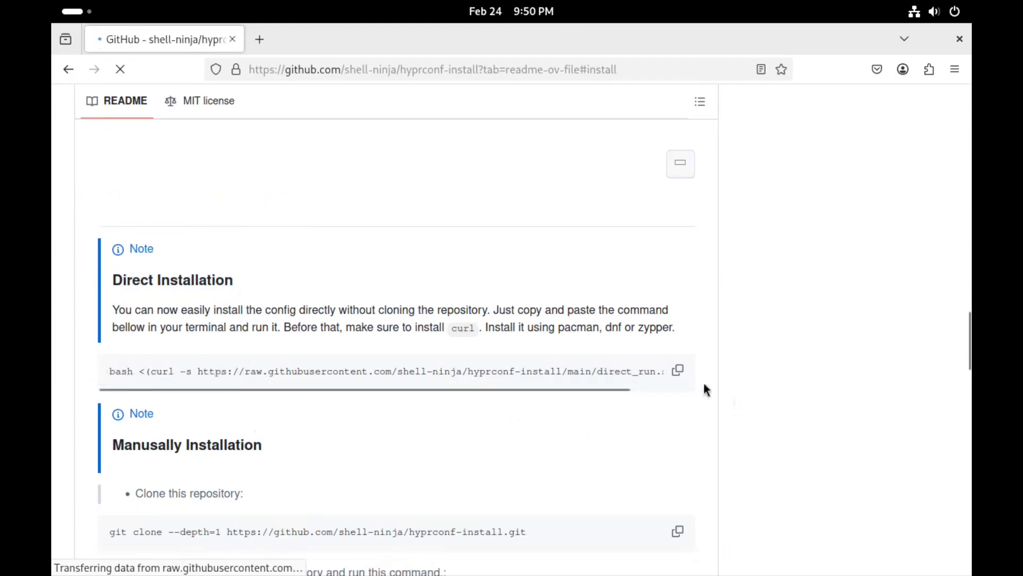
click(678, 370)
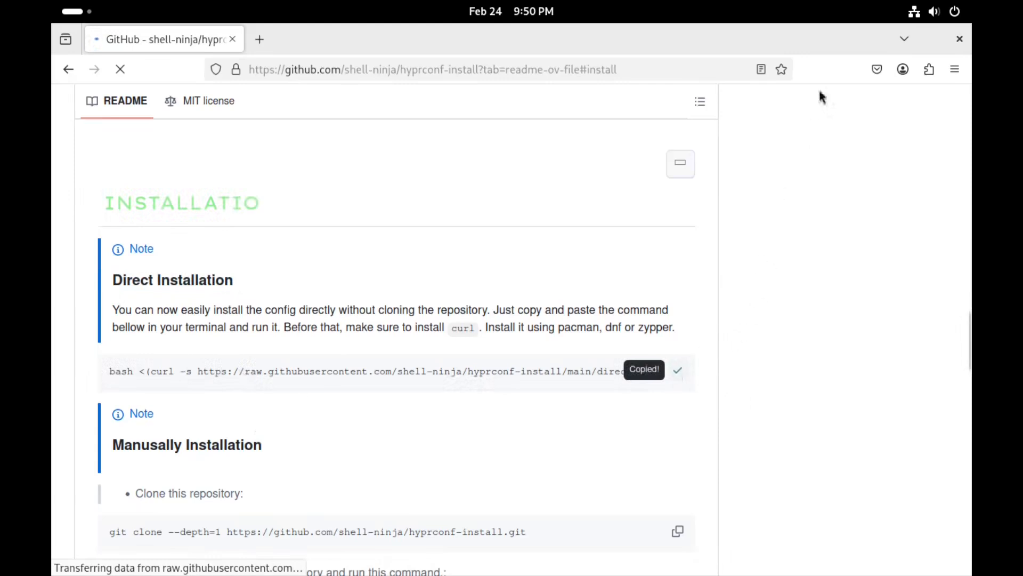
click(903, 37)
click(904, 37)
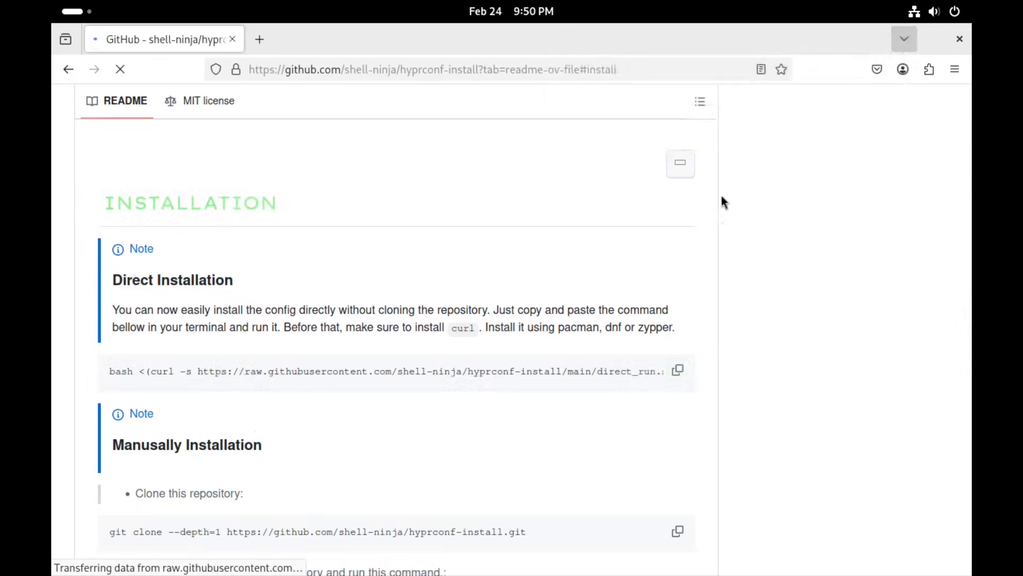
Launch the Console terminal from the Activities overview
key(super)
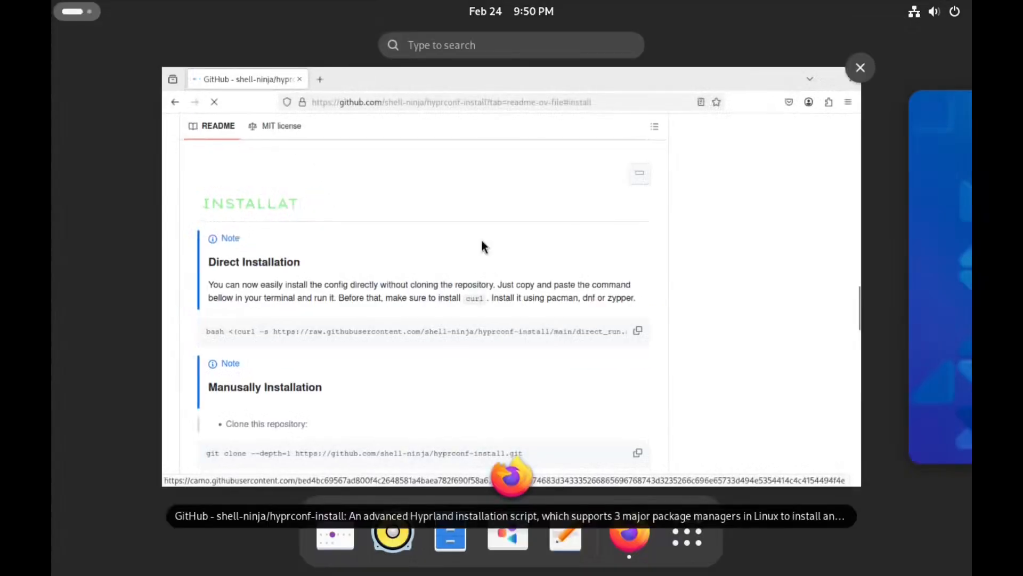
scroll(500, 244, down, 1)
key(super)
key(super)
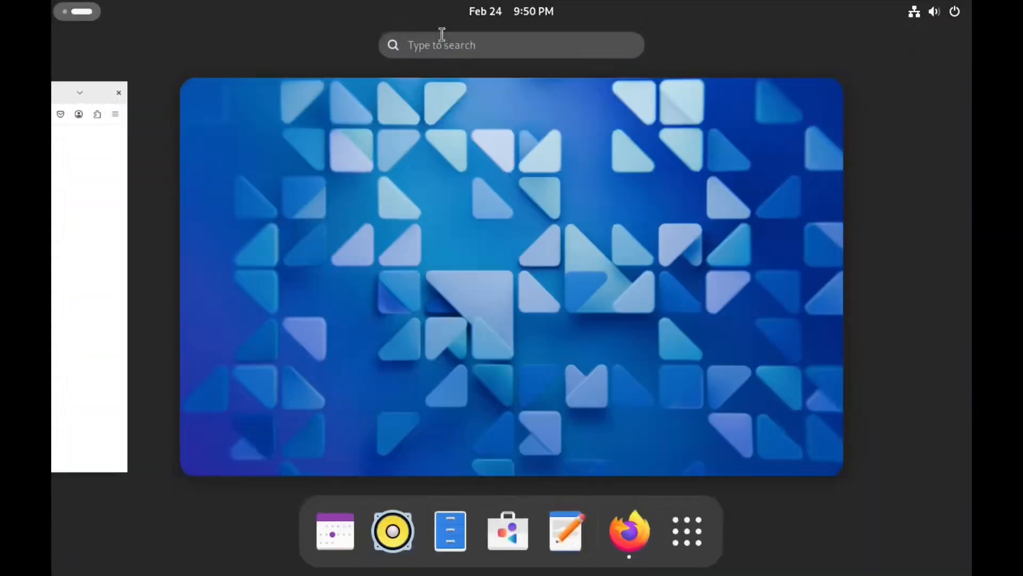
text(se)
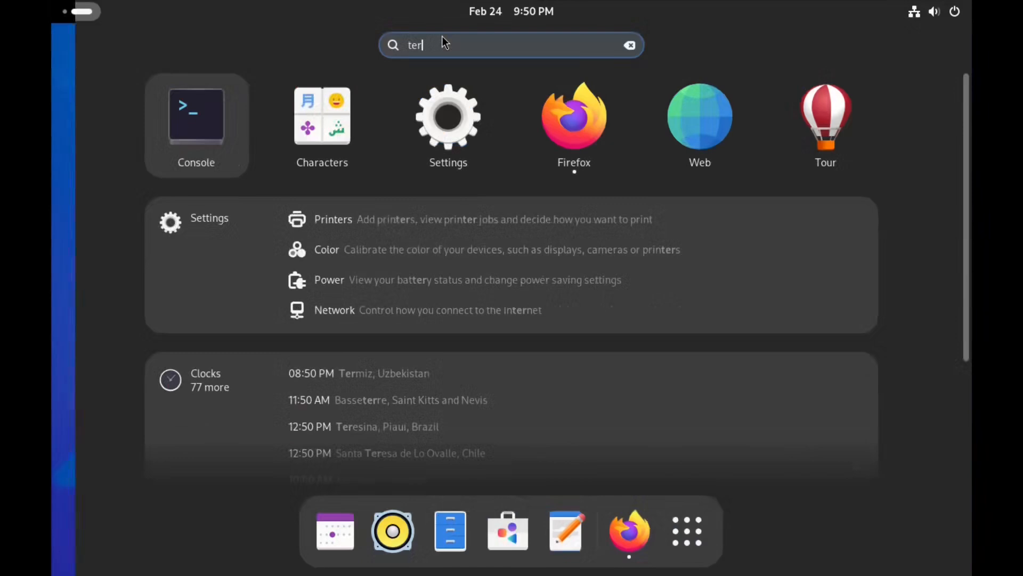
key(Escape)
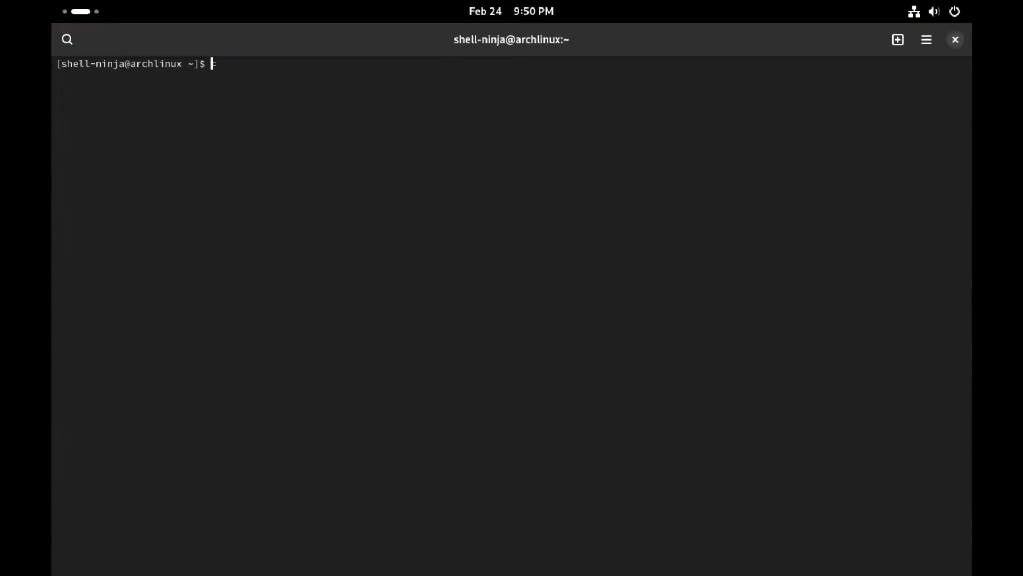
Enlarge the terminal text, paste and run the install command with the sudo password
key(ctrl+plus)
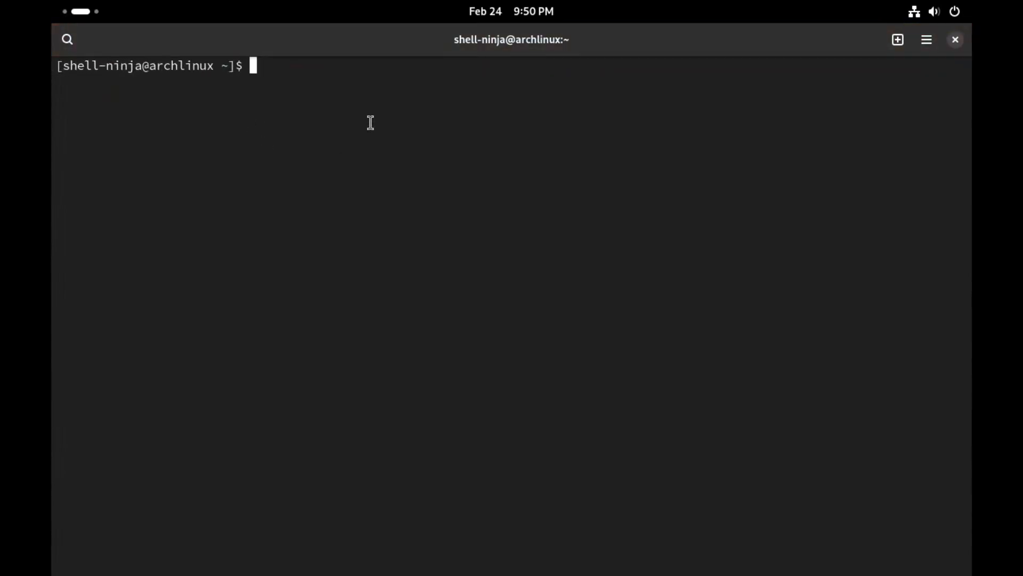
key(ctrl+shift+v)
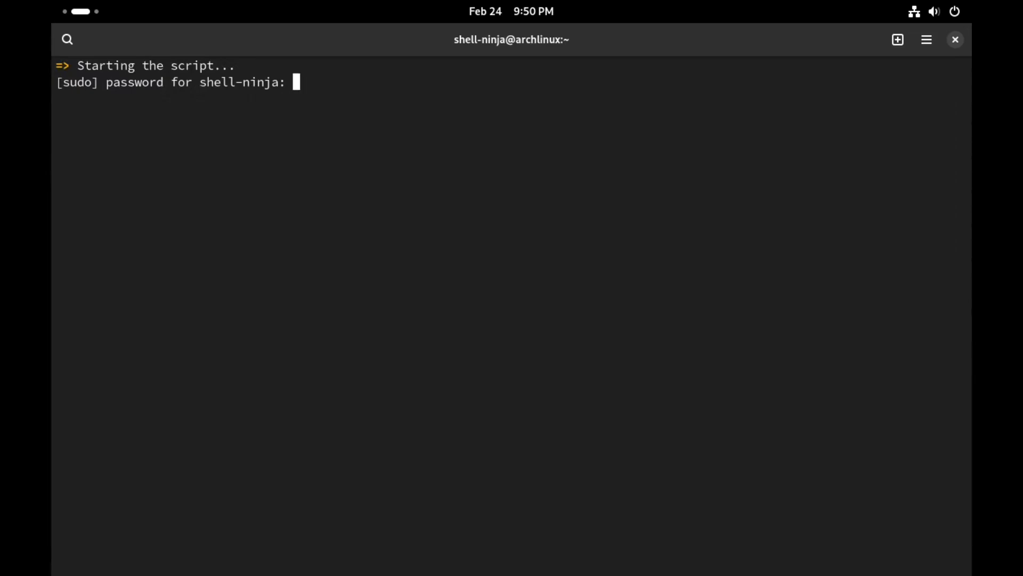
key(Return)
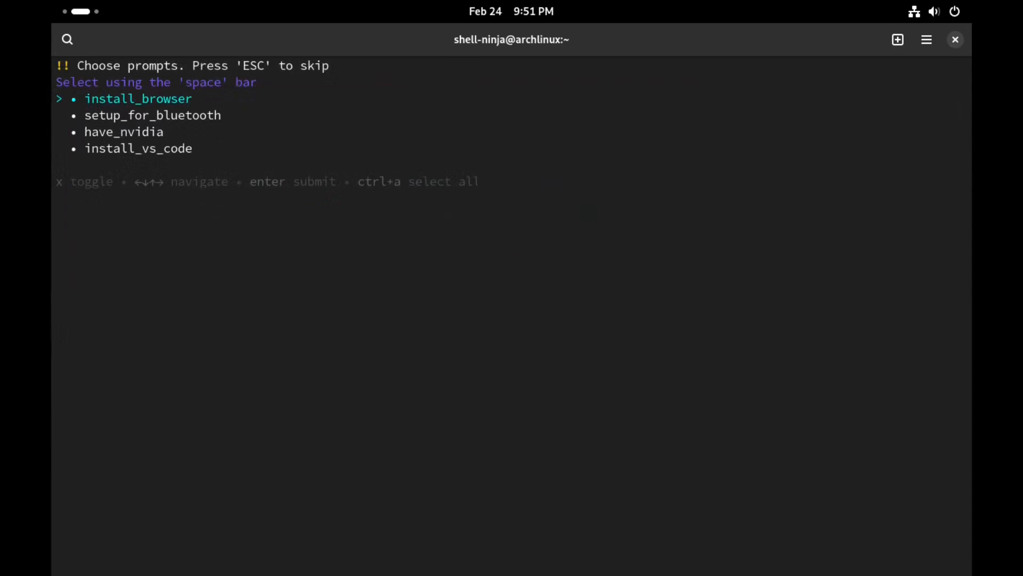
Browse the optional extras list (install_browser, have_nvidia, install_vs_code), trying a toggle
key(Up)
key(Down)
key(Down)
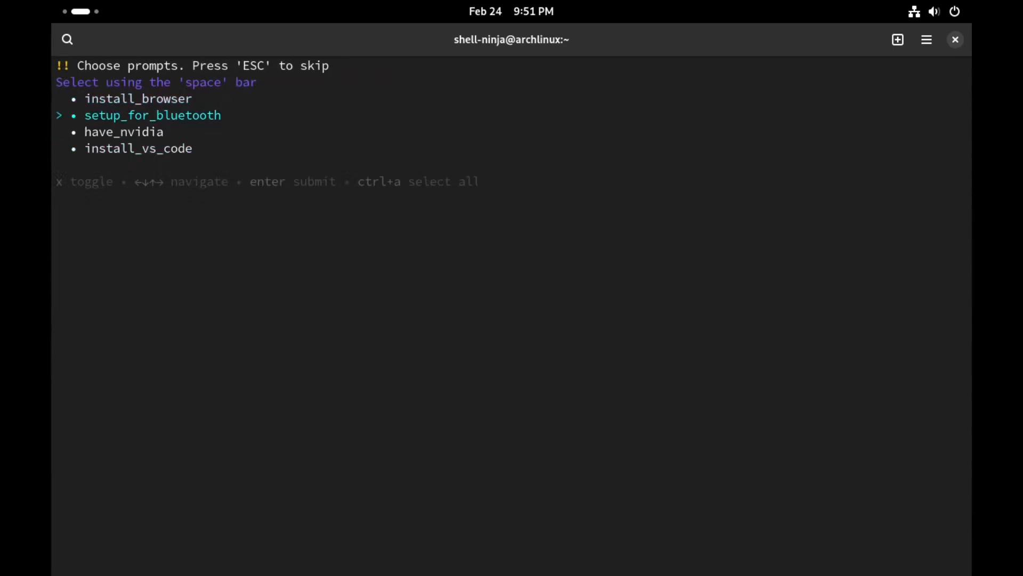
key(Down)
key(Down)
key(Up)
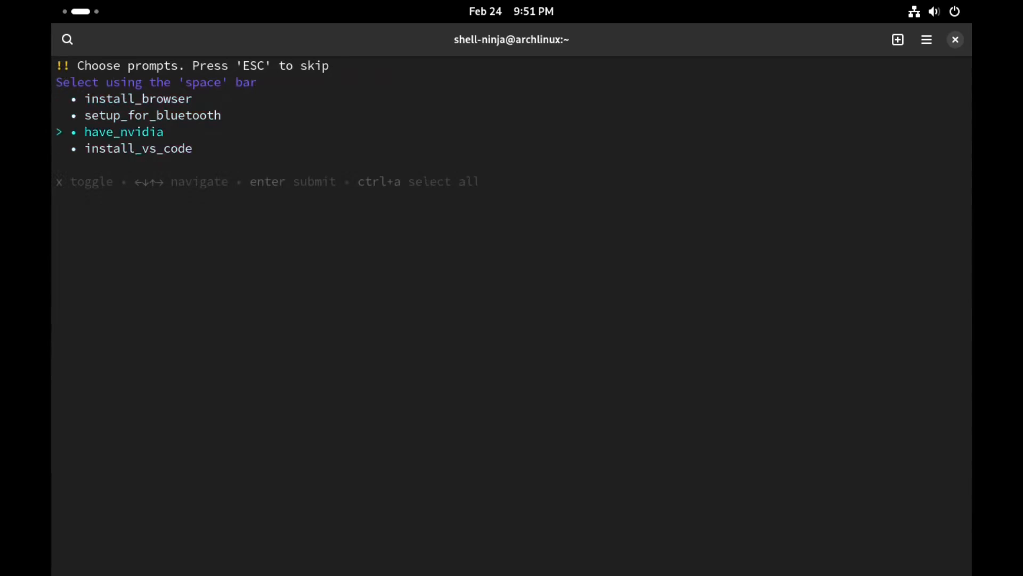
drag(184, 82, 223, 82)
click(243, 168)
key(Down)
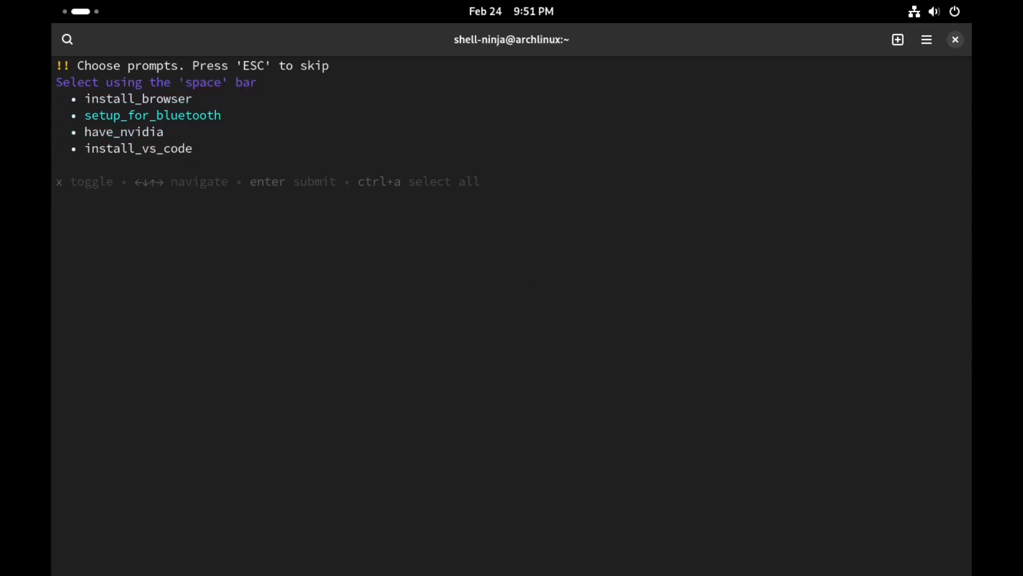
key(Down)
key(Down)
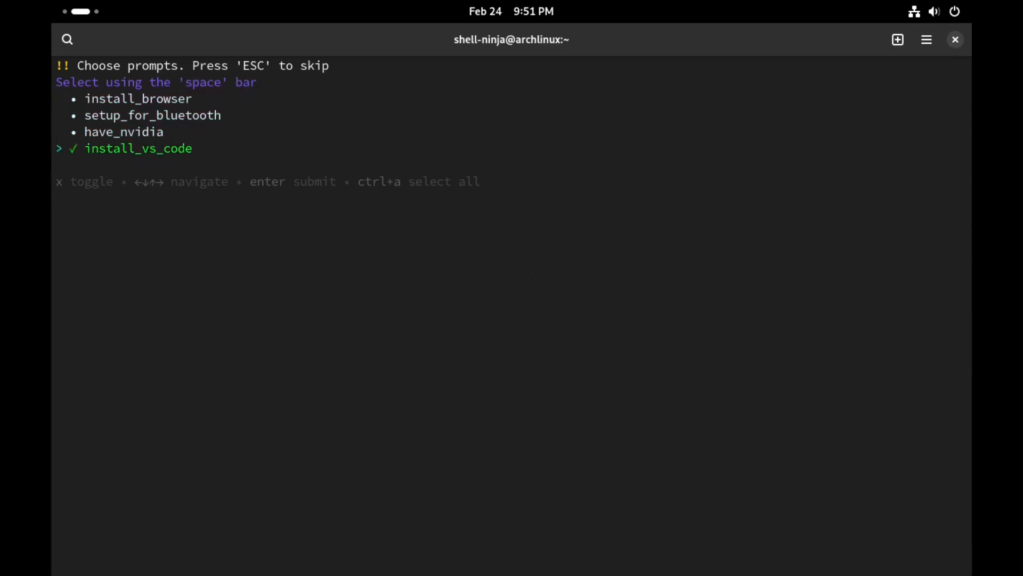
key(Up)
key(Down)
key(Up)
key(Up)
key(Up)
Leave all extras unmarked and submit the checklist with nothing selected
key(space)
key(Up)
key(Up)
key(Up)
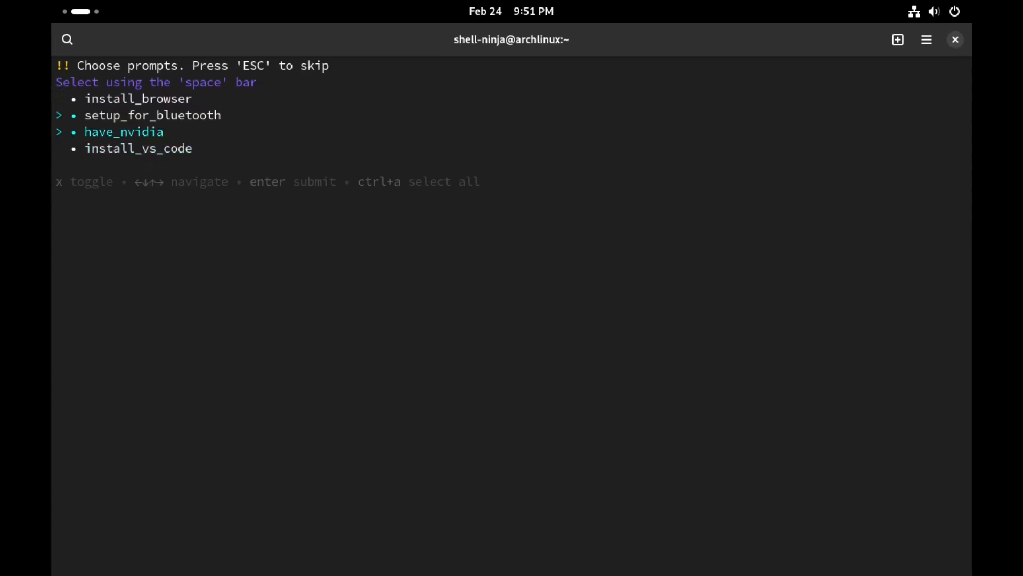
key(Up)
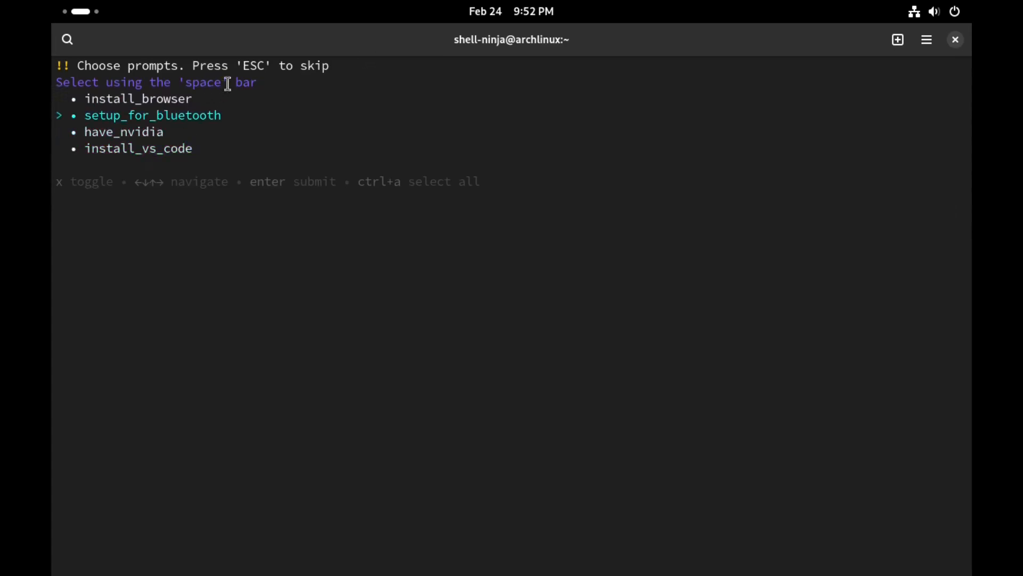
drag(242, 64, 260, 65)
click(268, 198)
key(Escape)
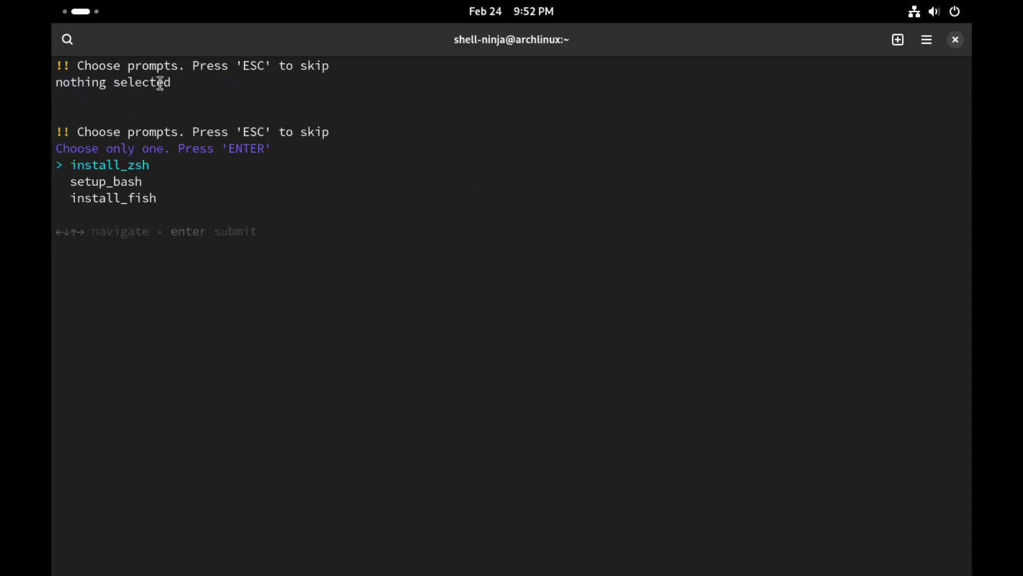
Read over the nothing-selected message and the ESC/ENTER instructions
drag(170, 82, 56, 82)
click(210, 157)
double_click(244, 131)
click(232, 150)
double_click(240, 149)
click(257, 201)
Choose setup_bash among zsh, bash and fish as the shell option
key(Up)
key(Down)
key(Down)
key(Down)
key(Up)
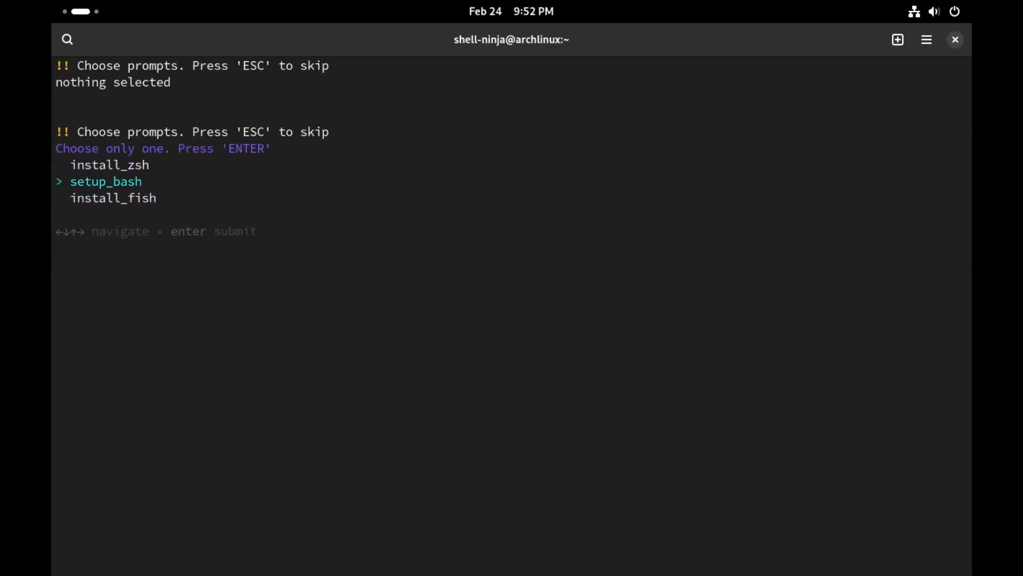
key(Return)
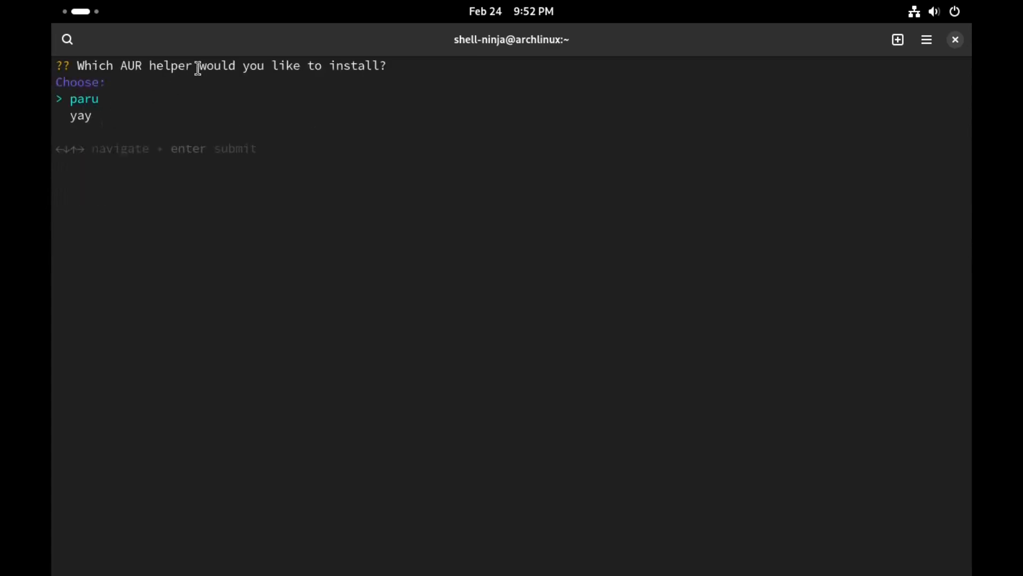
Compare paru and yay, settle on an AUR helper and let it install packages
drag(199, 66, 364, 67)
click(101, 156)
key(Down)
key(Up)
key(Down)
key(Return)
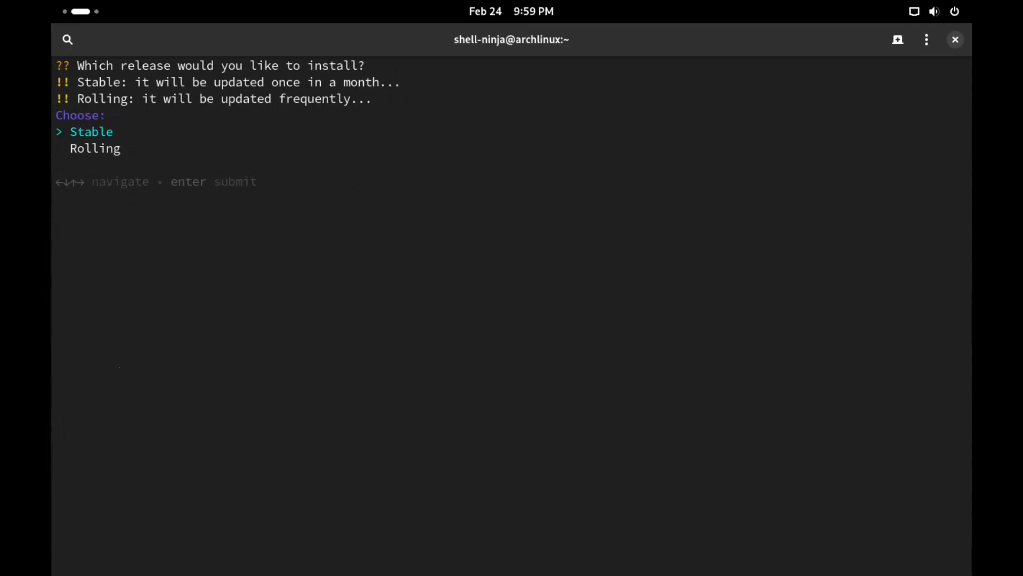
Read the Stable versus Rolling release descriptions in the installer prompt
key(Down)
key(Up)
drag(77, 65, 361, 65)
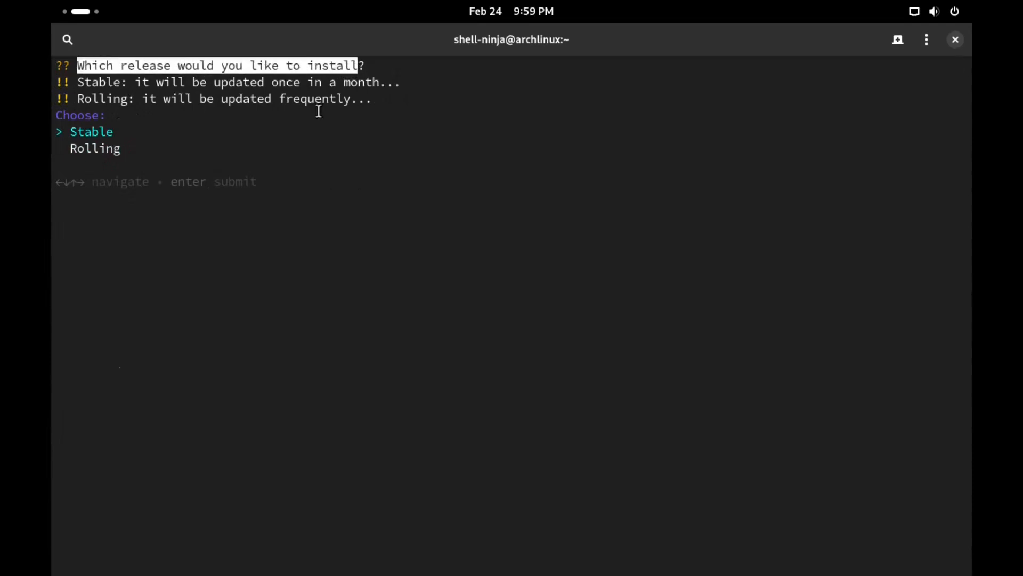
click(114, 106)
double_click(104, 83)
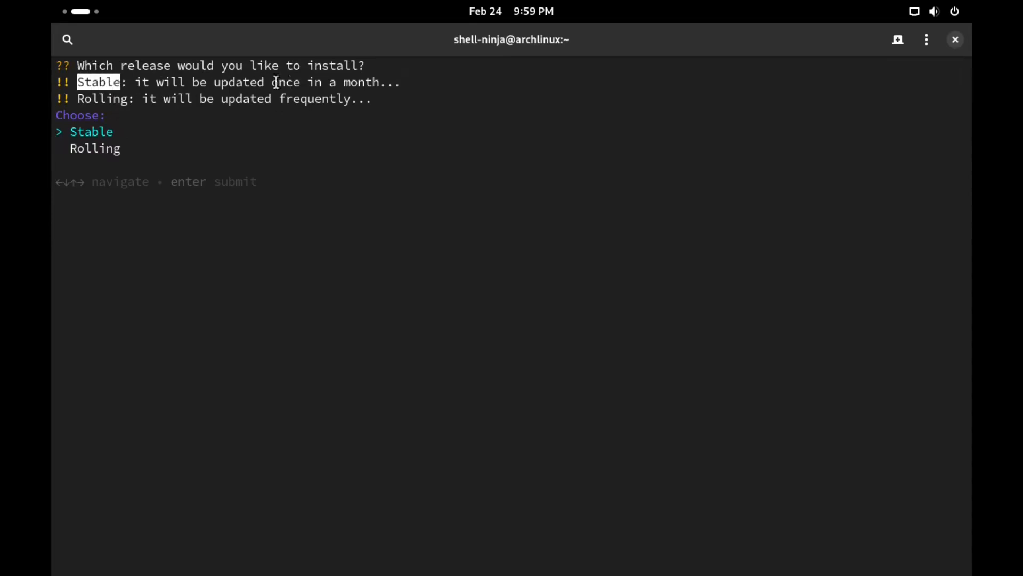
drag(309, 82, 382, 83)
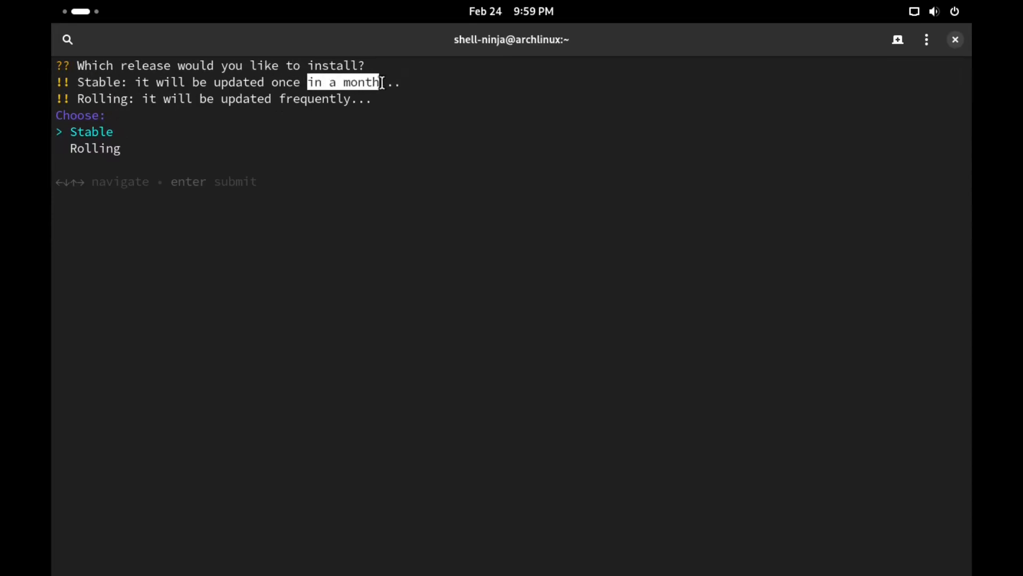
click(296, 142)
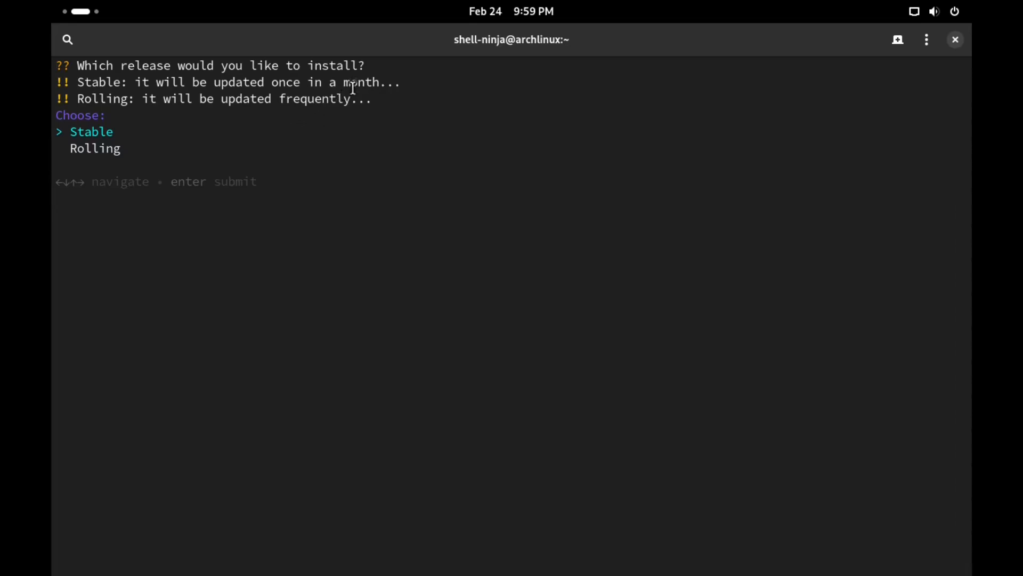
double_click(100, 99)
double_click(246, 99)
click(314, 98)
Settle on the Stable release and confirm it so the stable dotfiles repository clones
key(Down)
key(Up)
key(Down)
key(Up)
key(Down)
key(Up)
double_click(101, 132)
click(108, 135)
key(Return)
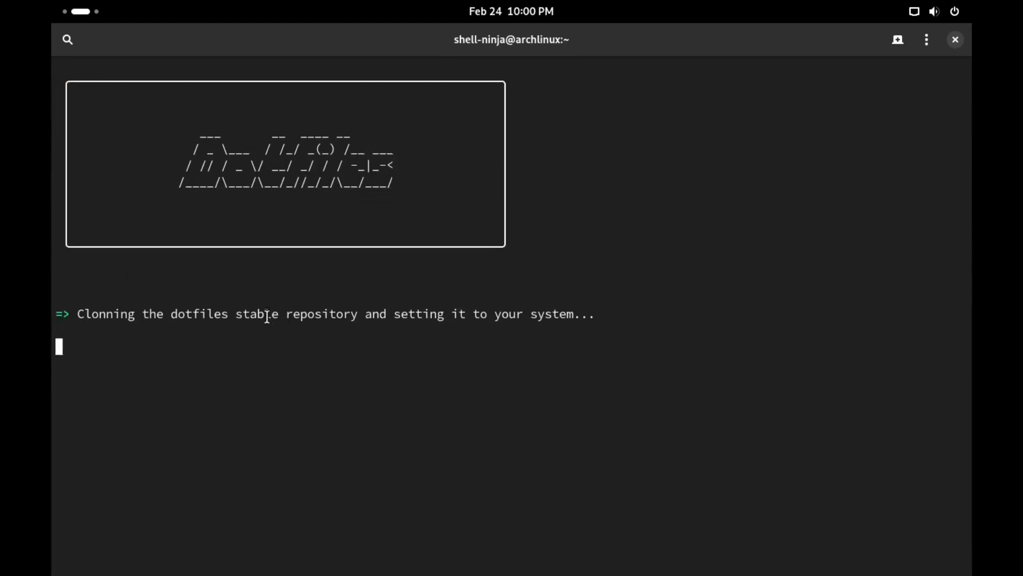
Decline adding more wallpapers and let the script generate colours and finish
drag(236, 314, 308, 314)
click(336, 278)
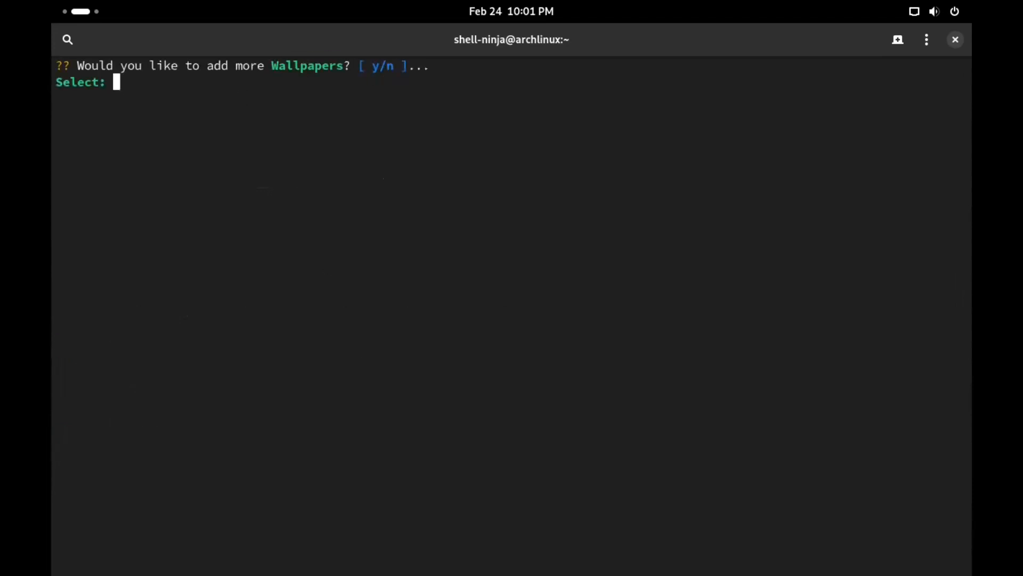
text(n)
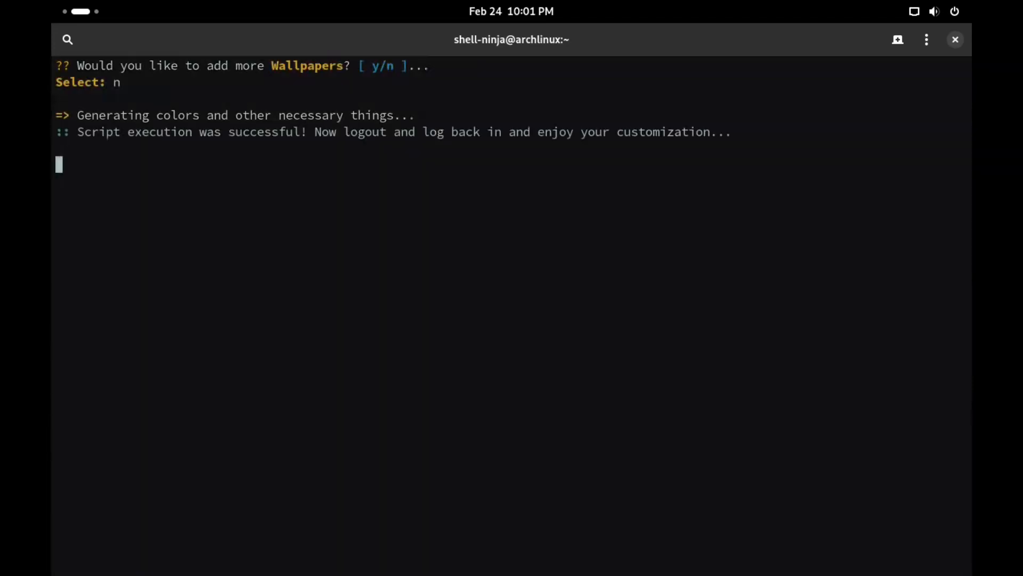
Keep the default us keyboard layout with 'Yes! Set'
drag(168, 65, 285, 65)
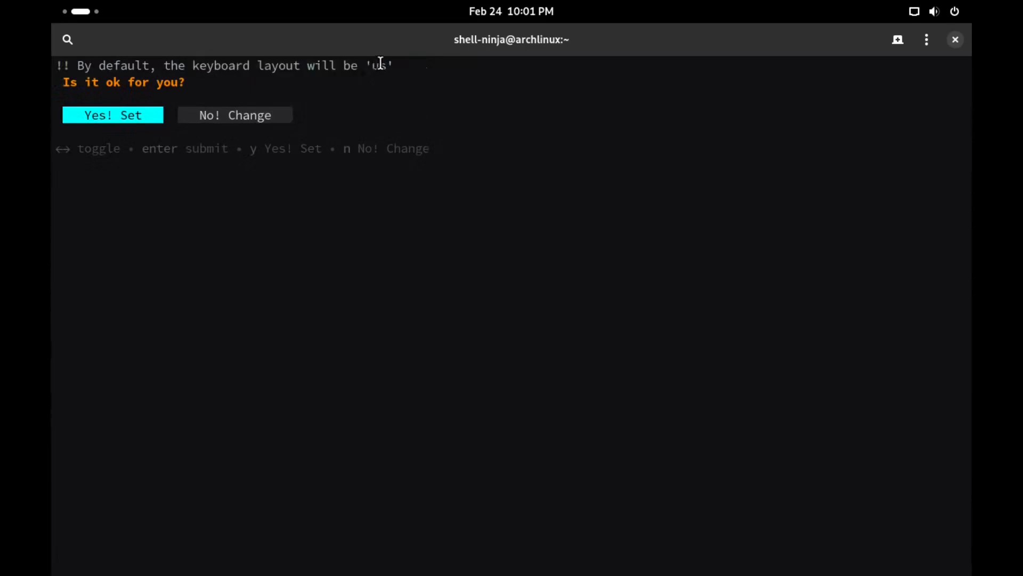
drag(64, 82, 108, 83)
key(Right)
key(Left)
key(Right)
key(Left)
key(Return)
Skip setting a keyboard variant so the script completes and asks about rebooting
drag(62, 83, 323, 83)
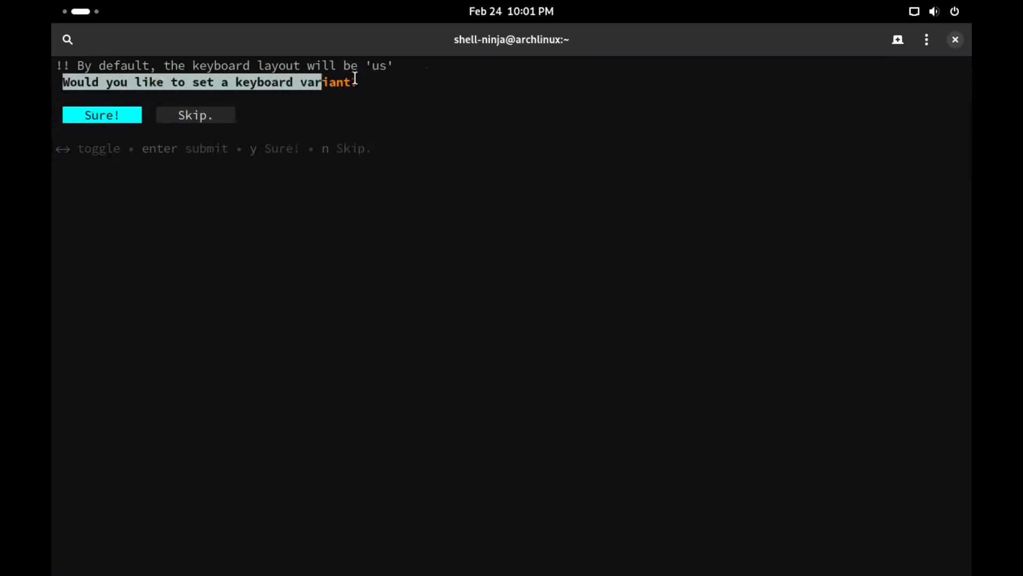
click(274, 123)
key(Right)
key(Return)
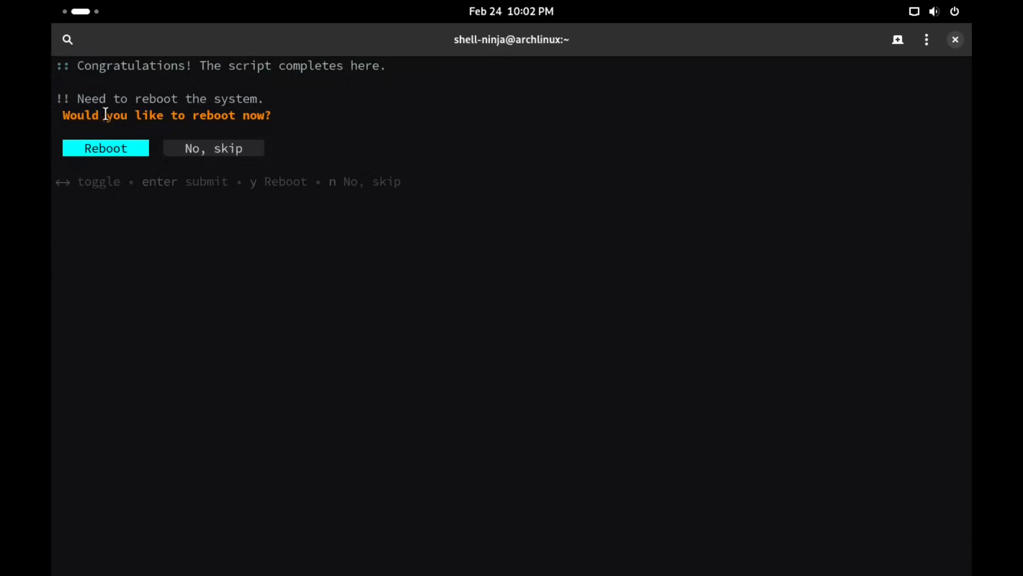
Accept the highlighted Reboot option so the machine restarts to the GRUB menu
drag(63, 117, 271, 117)
click(274, 170)
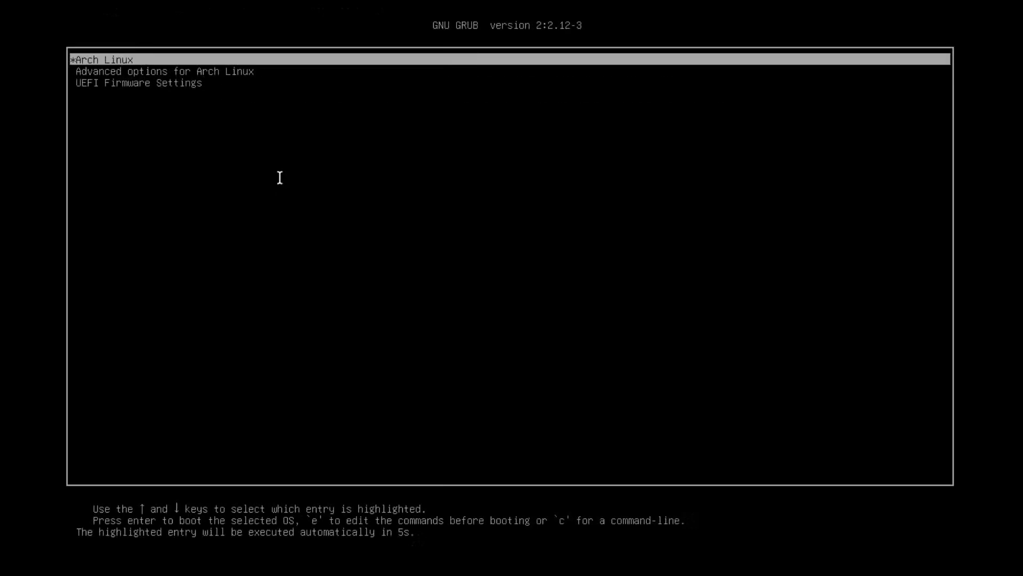
Boot the highlighted Arch Linux GRUB entry to reach the graphical login screen
key(Return)
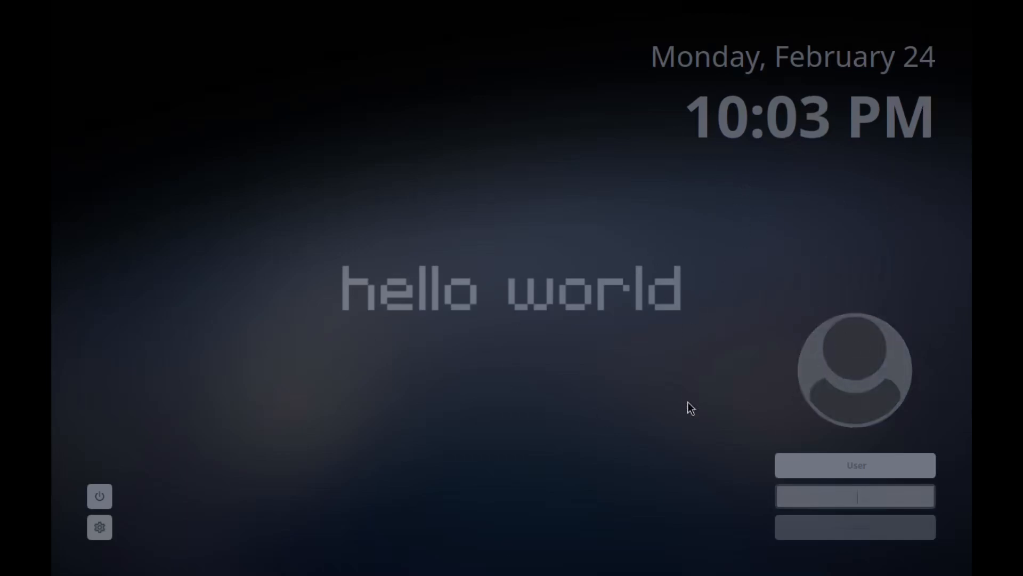
Select the user account from the SDDM avatar popup and move to the password field
click(833, 369)
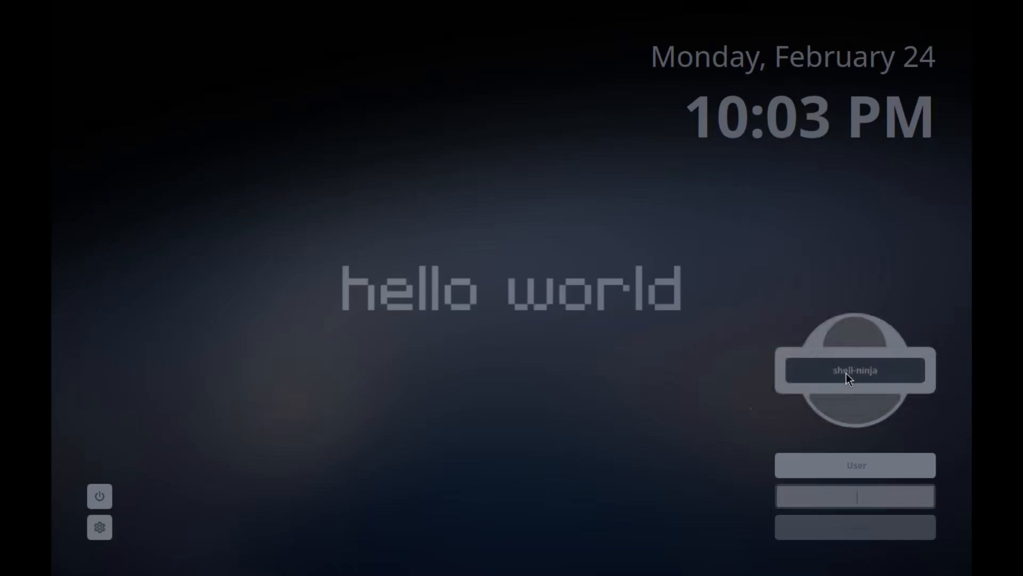
click(846, 373)
click(878, 373)
click(857, 371)
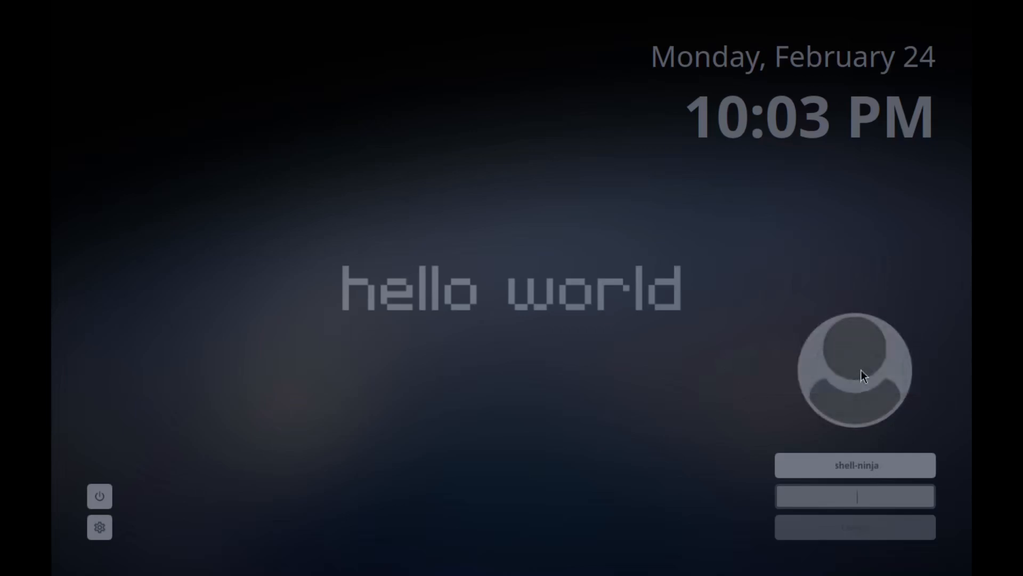
Choose the Hyprland session from the session menu and begin entering the password
click(100, 525)
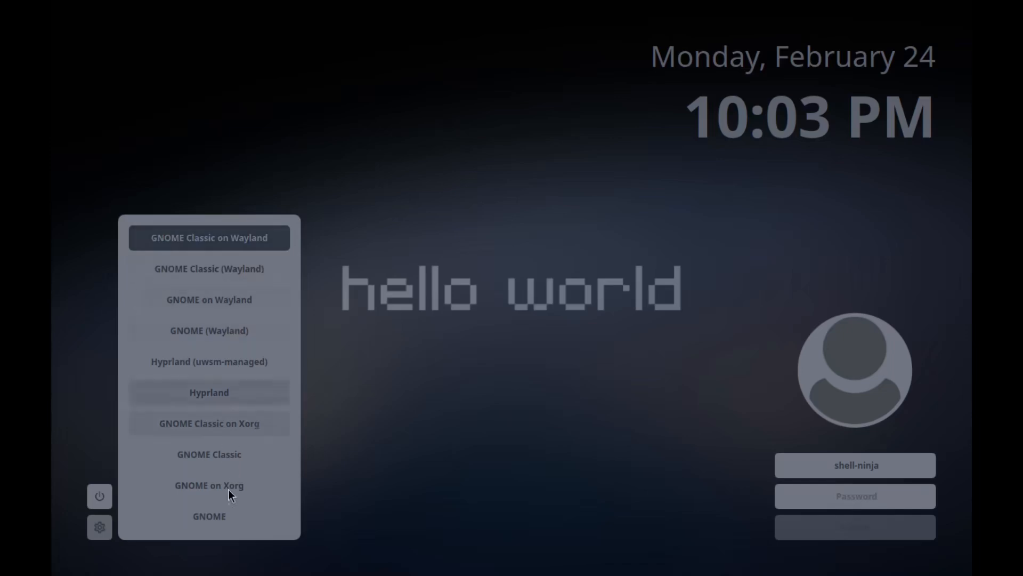
click(244, 394)
click(881, 497)
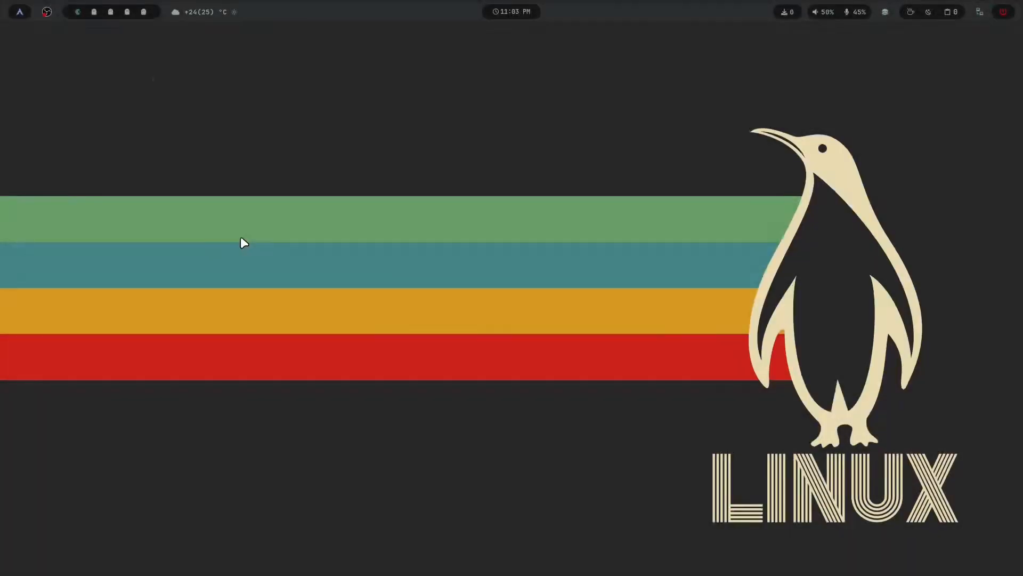
key(super+slash)
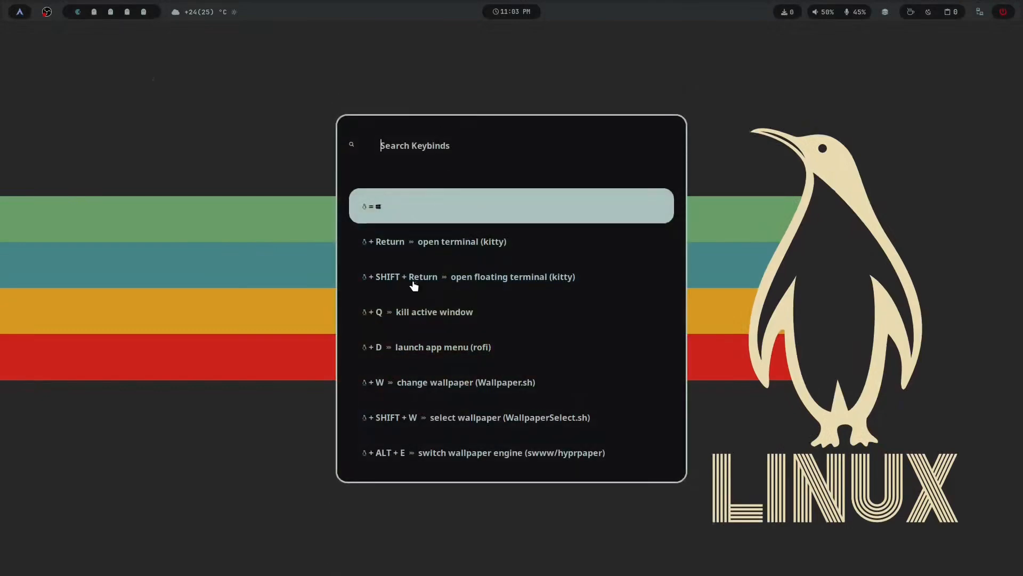
scroll(424, 240, down, 5)
text(wallpaper)
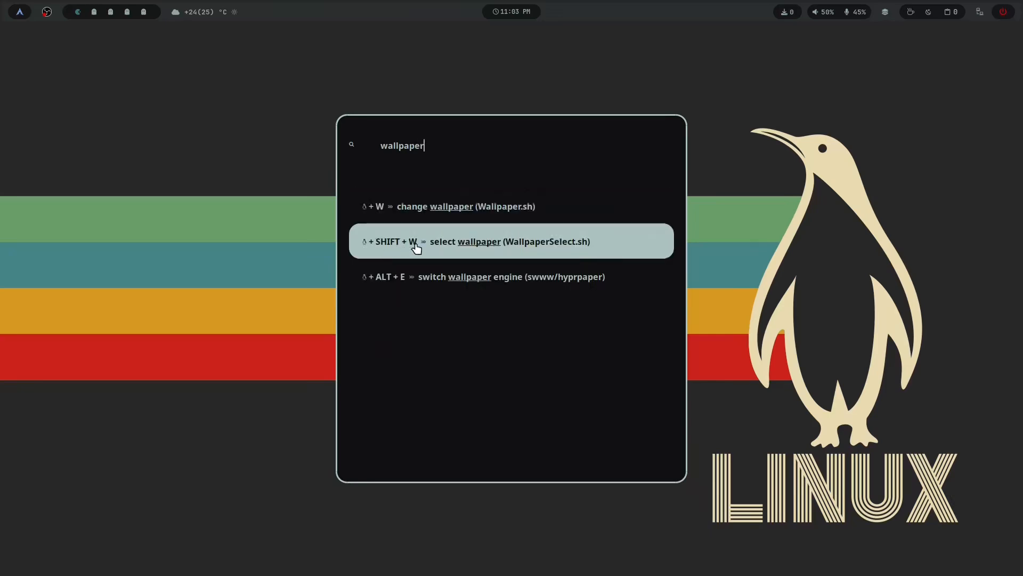
click(593, 283)
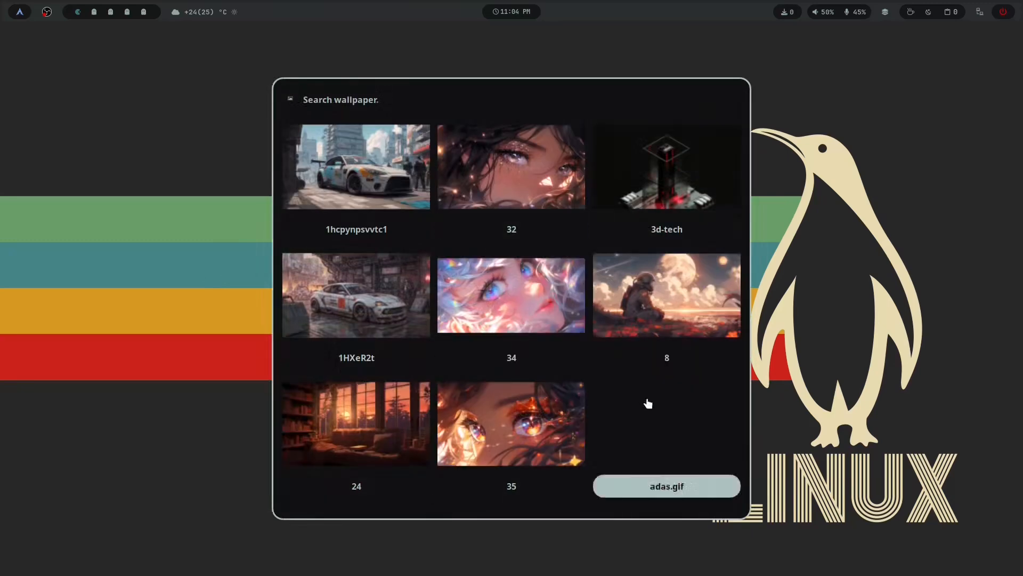
scroll(649, 400, down, 3)
scroll(640, 423, down, 3)
Search the keybind list for 'bar' and launch the switch Waybar layout entry
key(Escape)
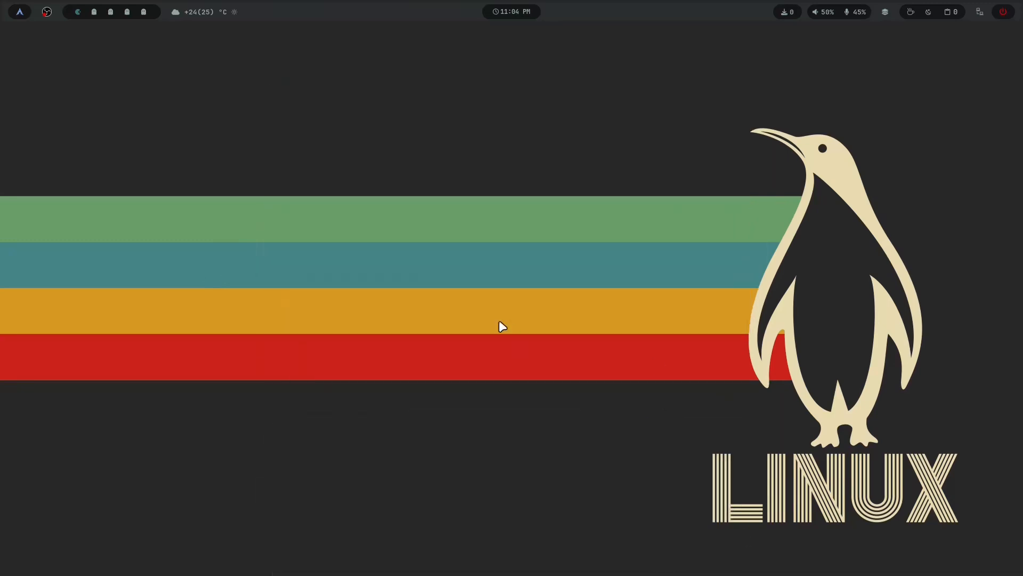
key(super+slash)
text(way)
key(BackSpace)
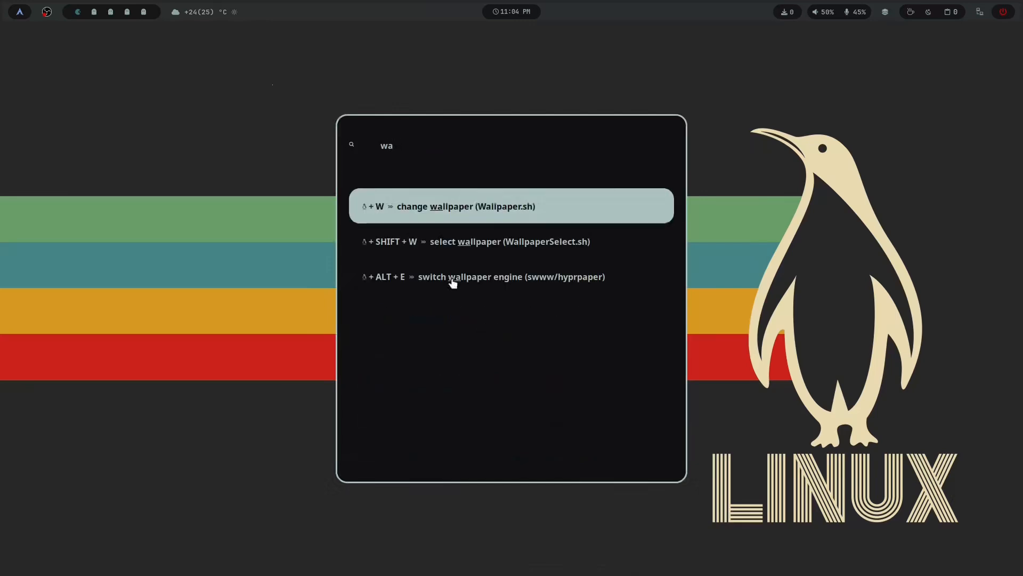
key(BackSpace)
key(BackSpace)
text(bar)
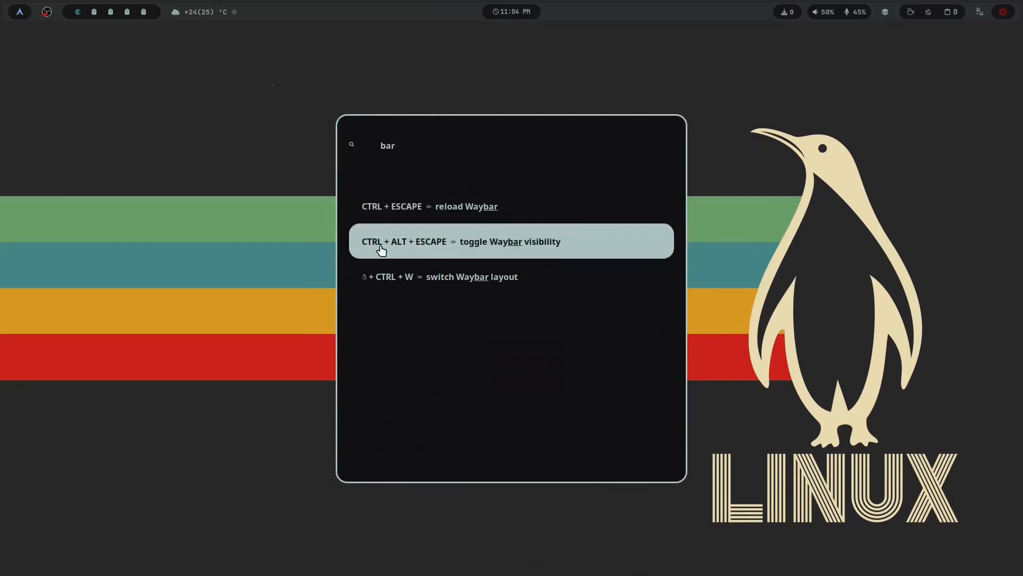
click(396, 280)
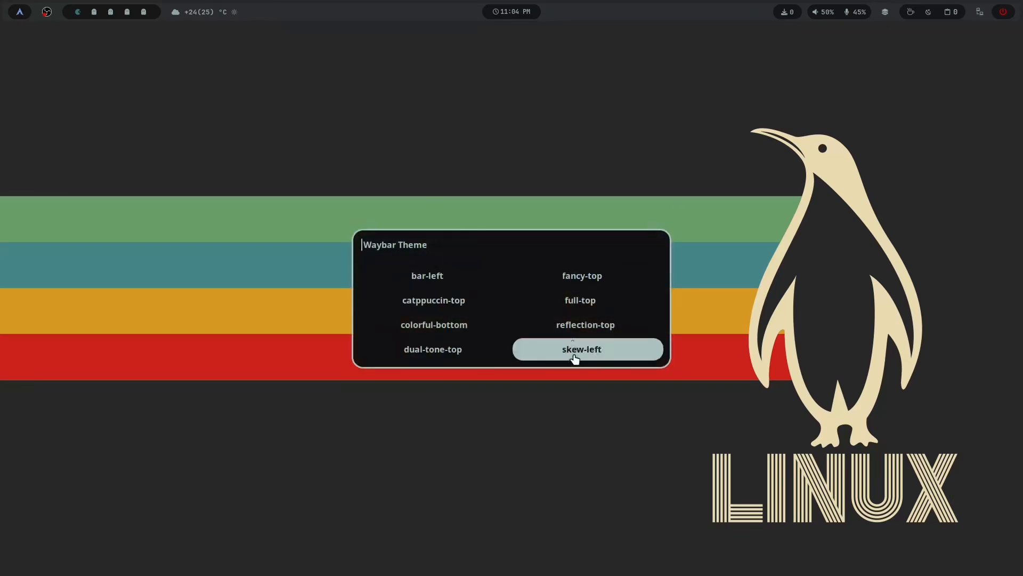